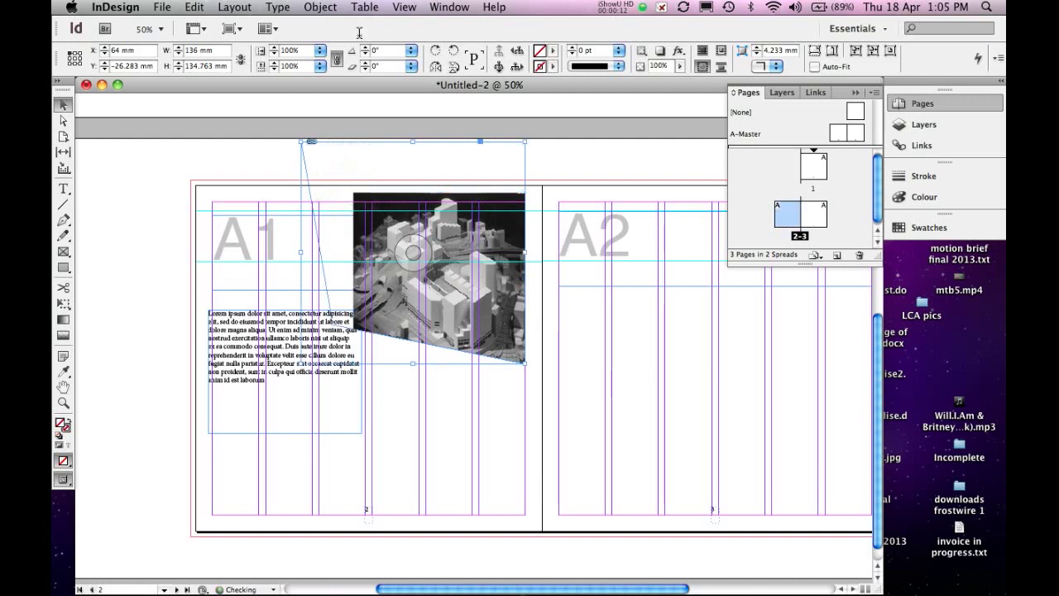
- Refit the building photo to its angled frame and move it down to the top edge of page 2, against the spine
left_click(317, 8)
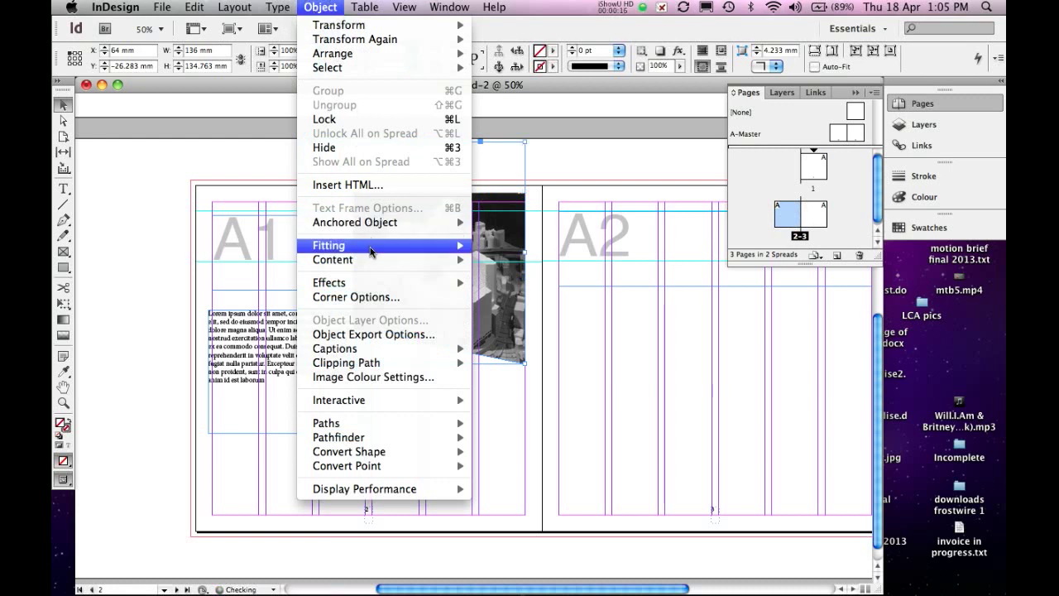
mouse_move(373, 246)
left_click(501, 246)
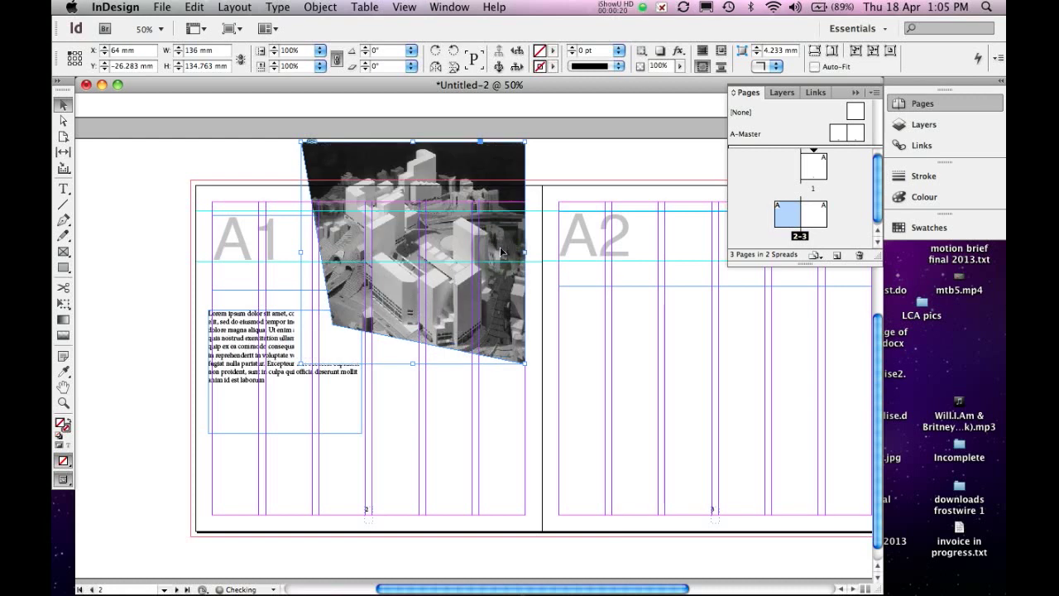
left_click_drag(501, 252, 516, 286)
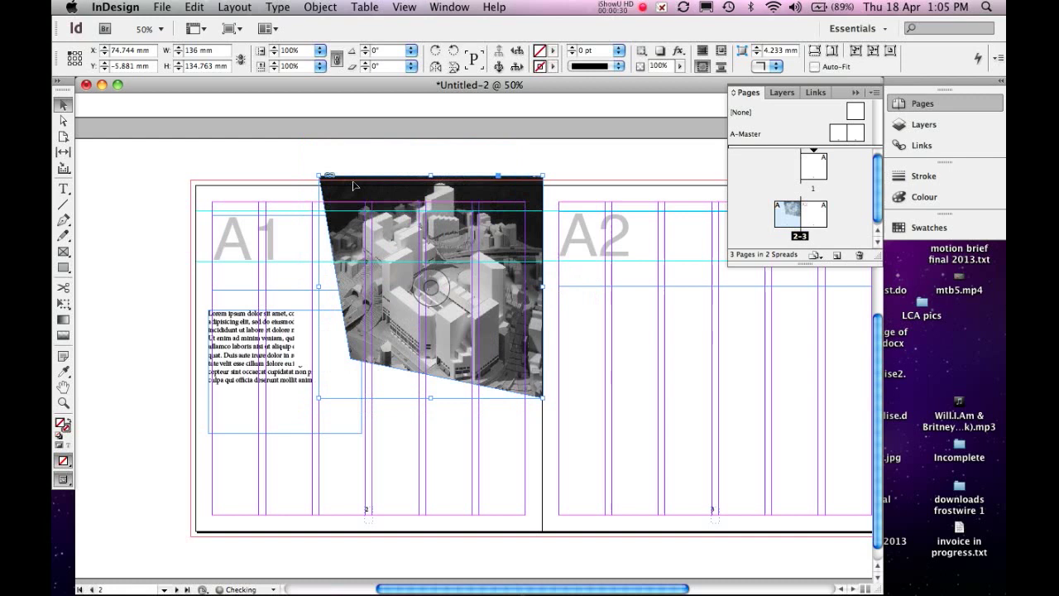
- Turn off the photo's text wrap and move the Lorem ipsum frame so it overlaps the photo's lower-left corner
left_click(260, 388)
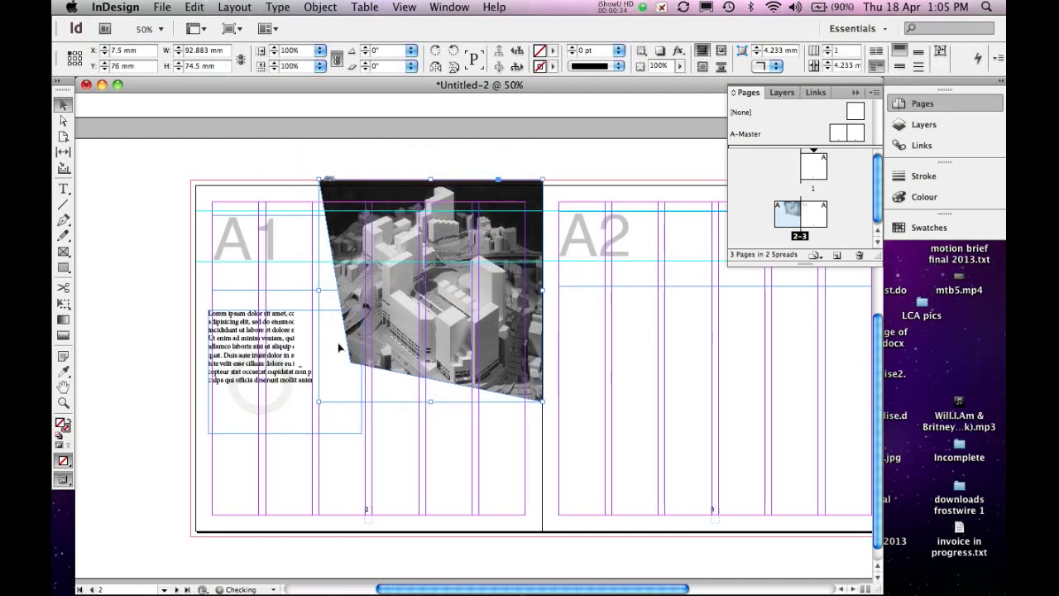
left_click(266, 357)
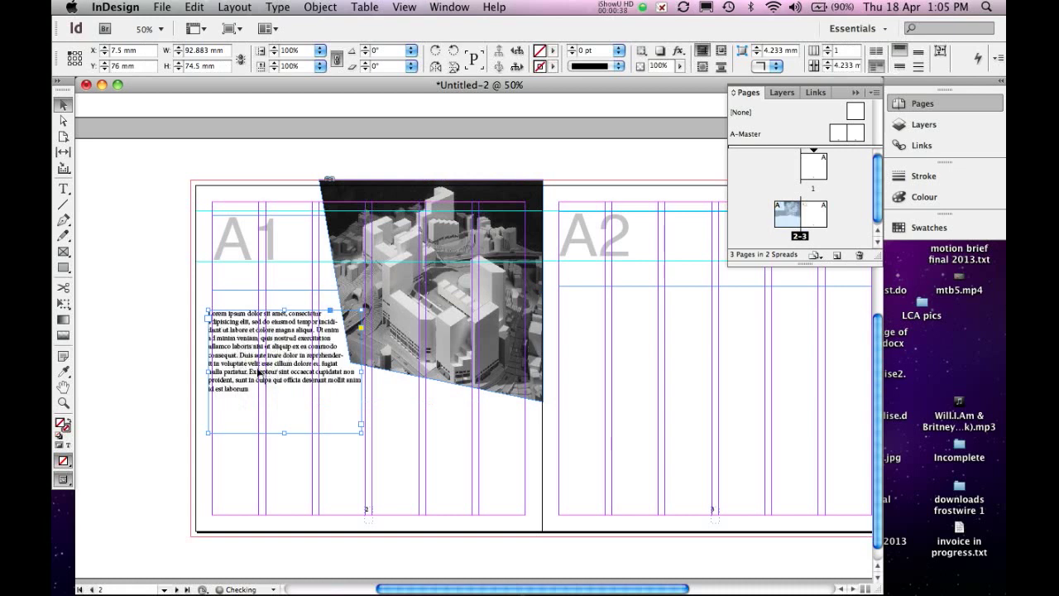
left_click_drag(261, 405, 261, 432)
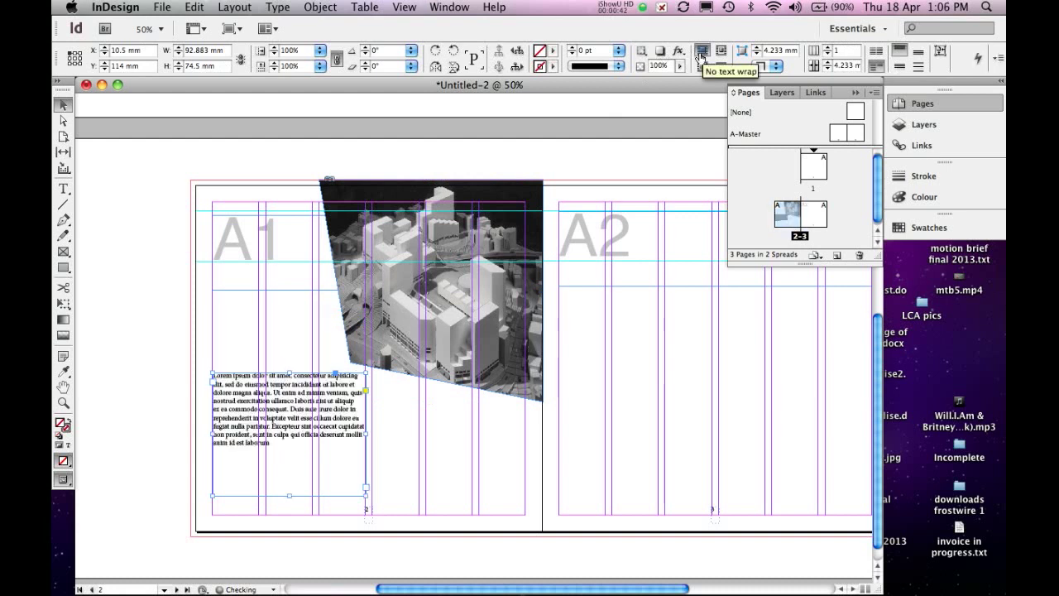
left_click(459, 320)
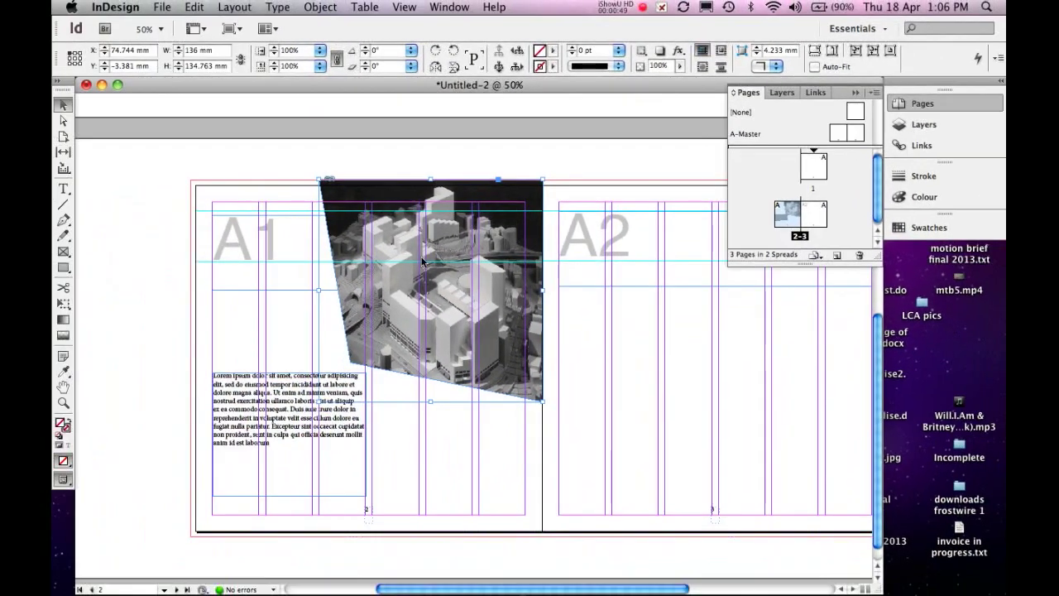
left_click(282, 425)
left_click_drag(295, 392, 304, 384)
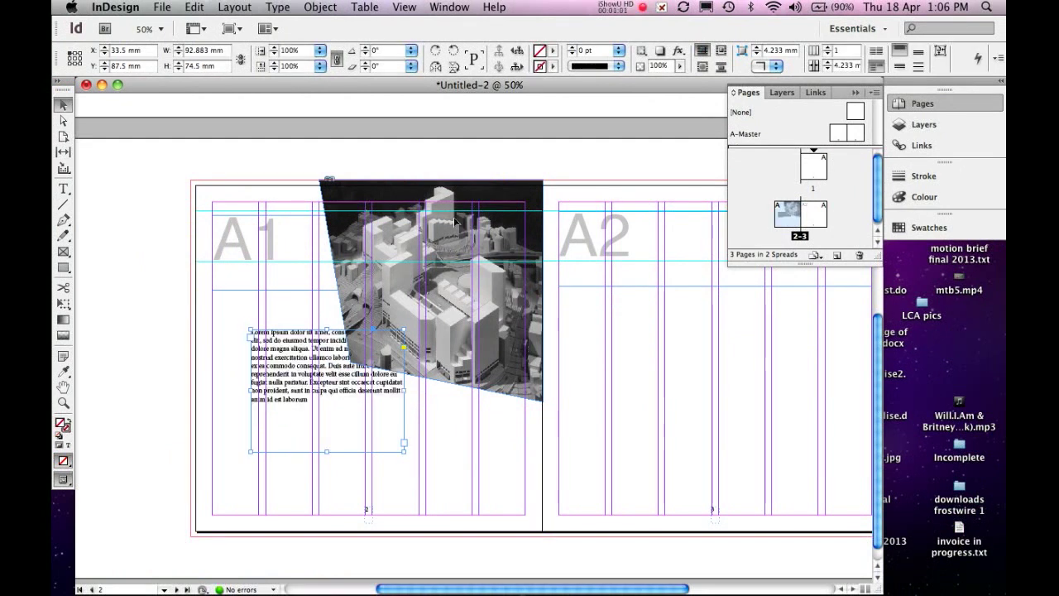
- Try bounding-box text wrap on the photo, and switch it to wrap around the object shape
left_click(431, 291)
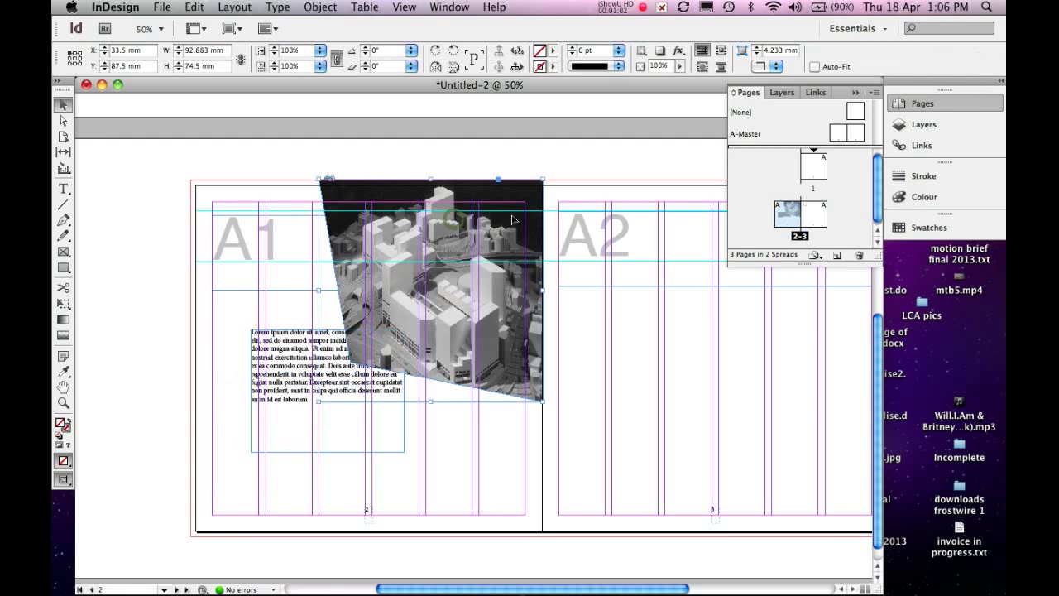
left_click(720, 53)
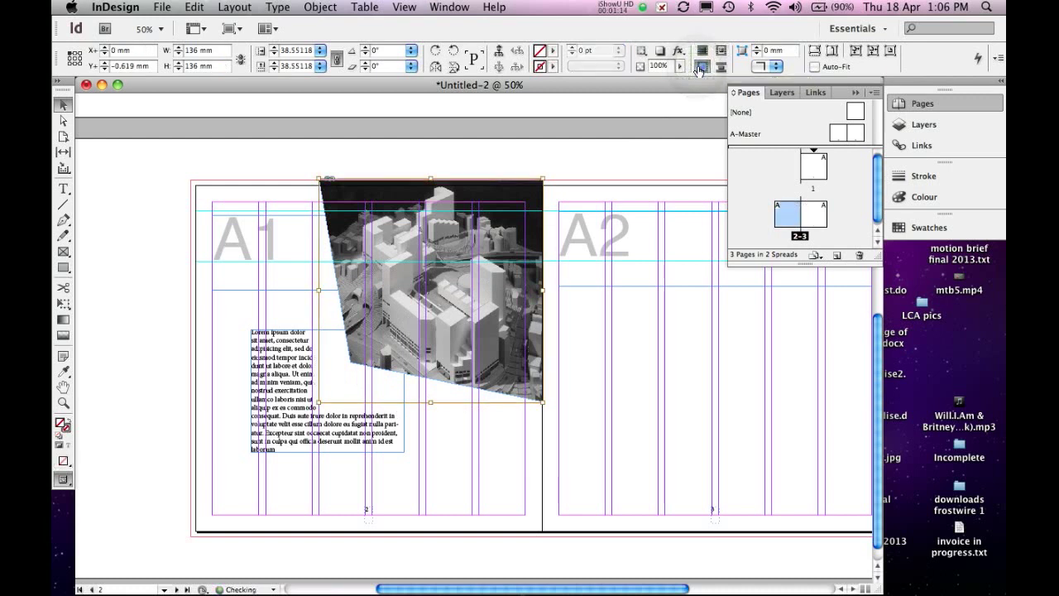
left_click(700, 70)
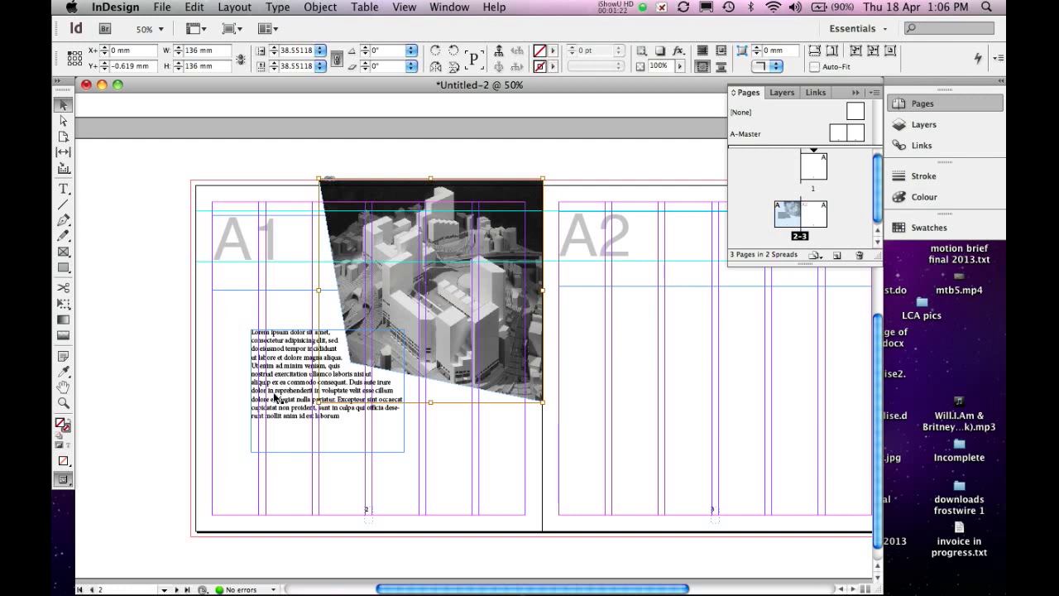
- Draw a text frame about 60.5 by 109 mm across the first two grid columns of page 3, below the A2 heading
scroll(563, 394, "right", 2)
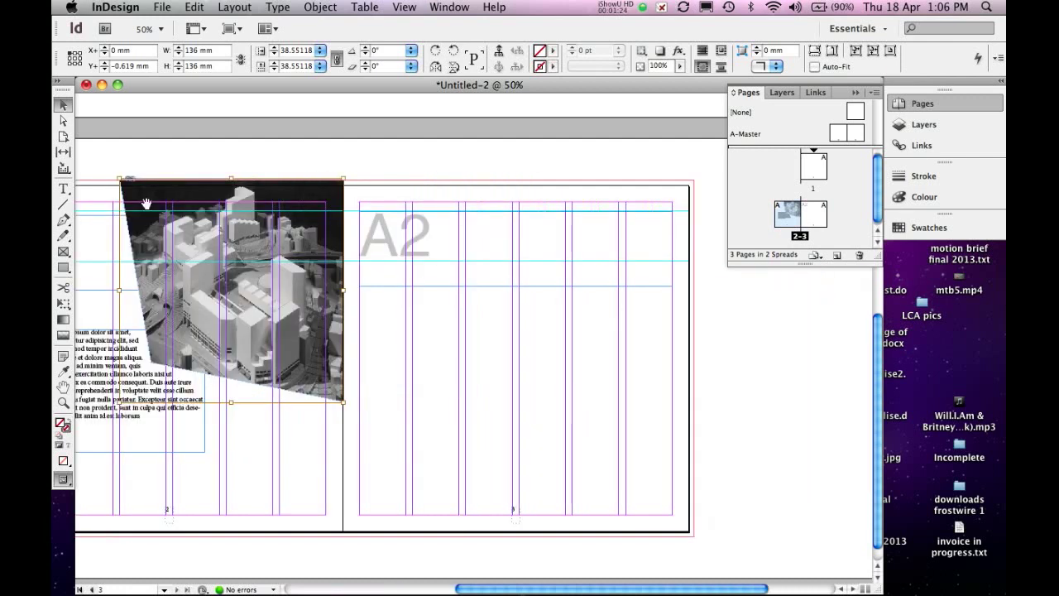
left_click(63, 189)
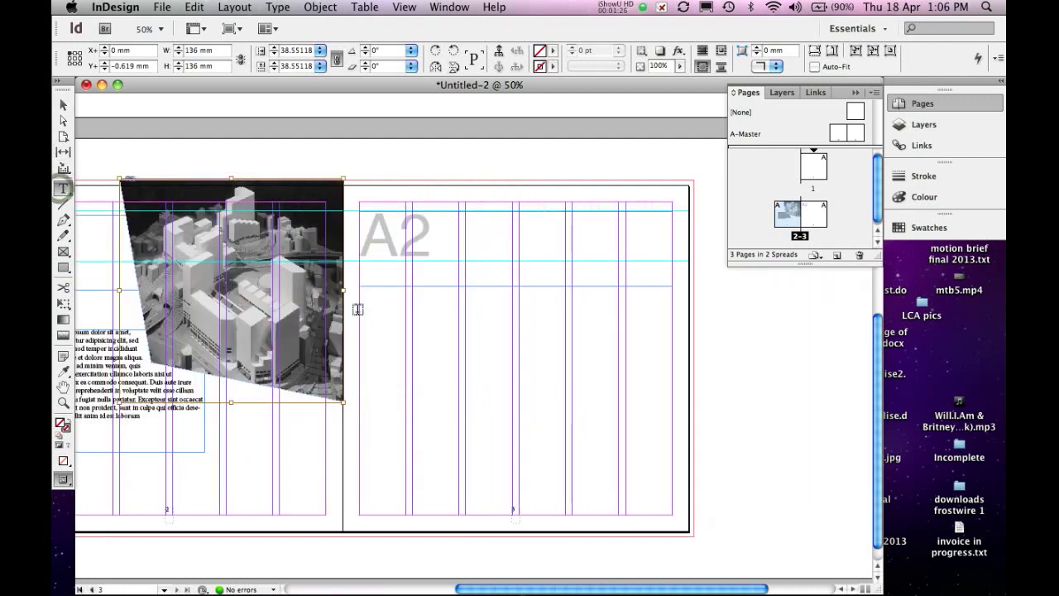
left_click_drag(360, 313, 456, 490)
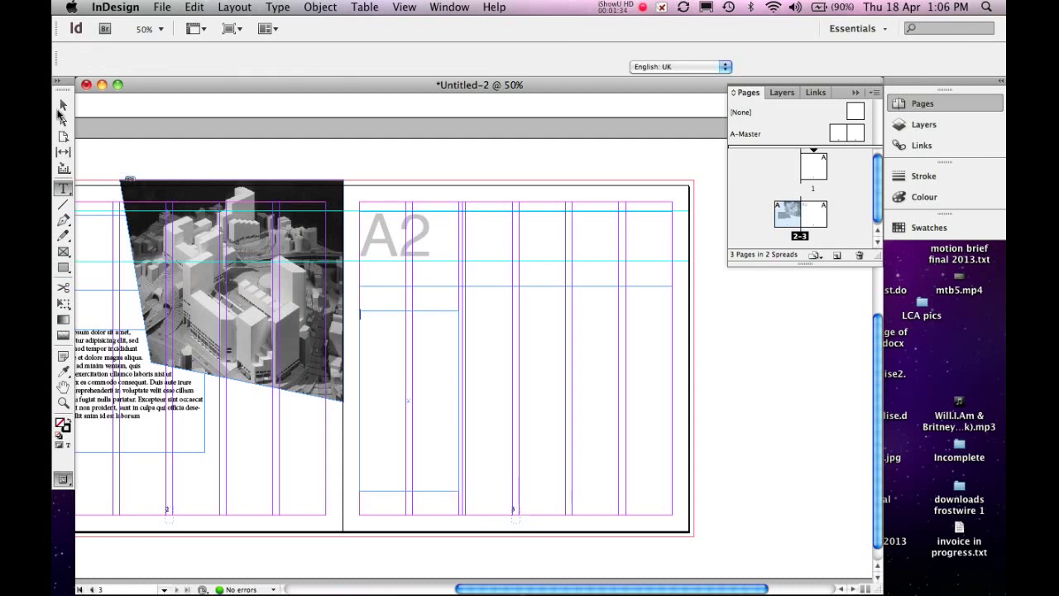
- Duplicate the text frame twice across page 3 to form three equal columns, aligning the last with the right margin
left_click(63, 105)
left_click(363, 395)
left_click(382, 407)
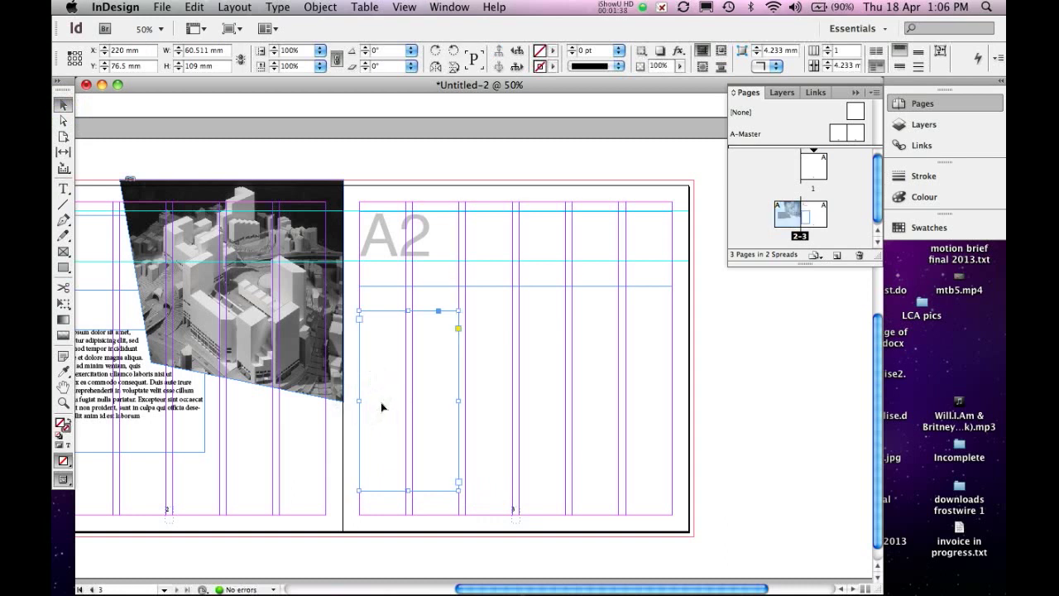
left_click_drag(487, 417, 595, 416)
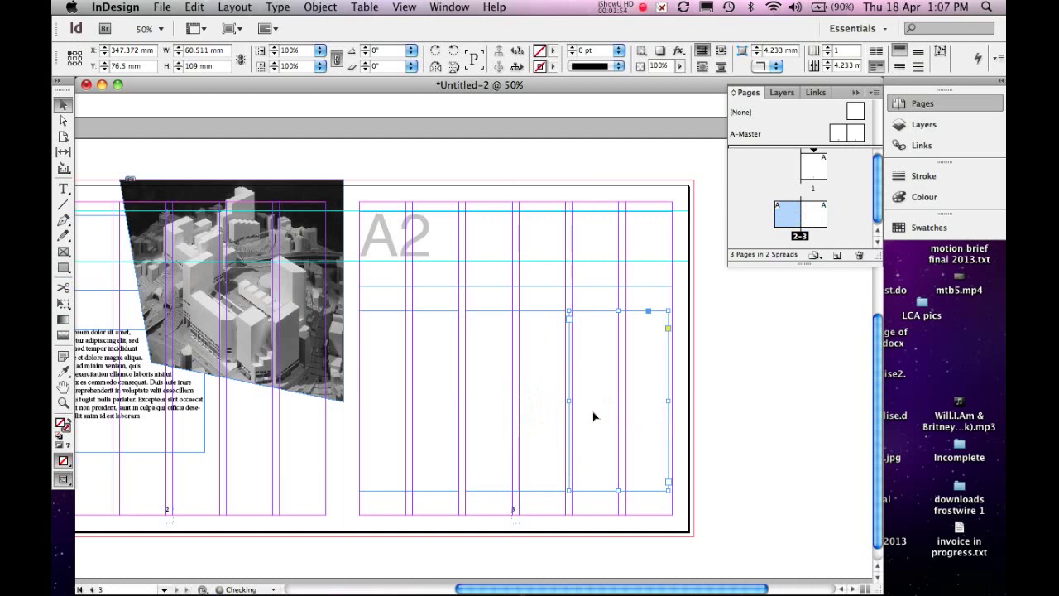
key("Right")
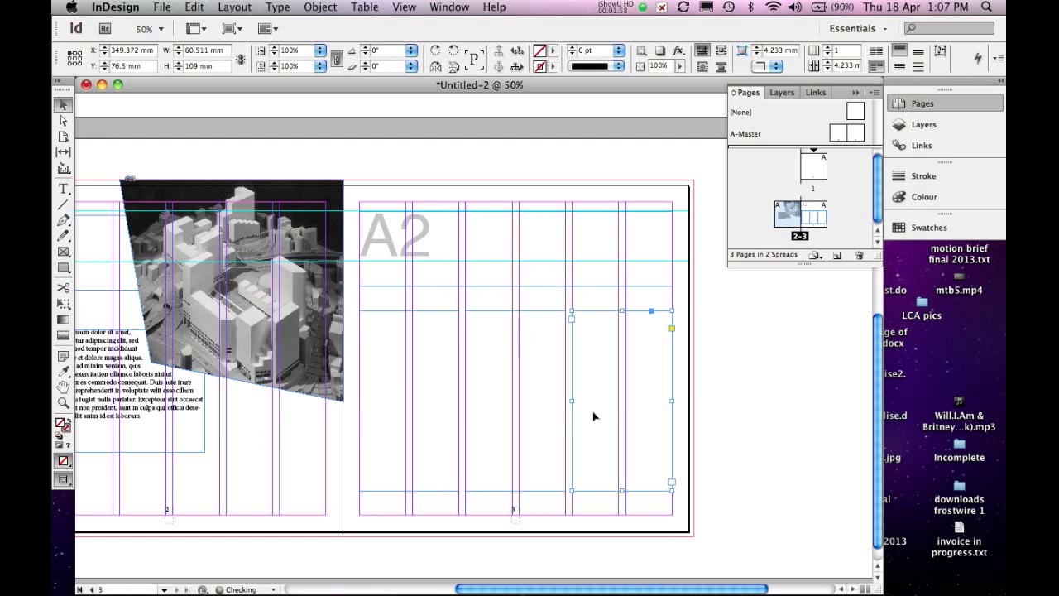
- Hide the layout guides and select the first of the three text frames on page 3
key("super+semicolon")
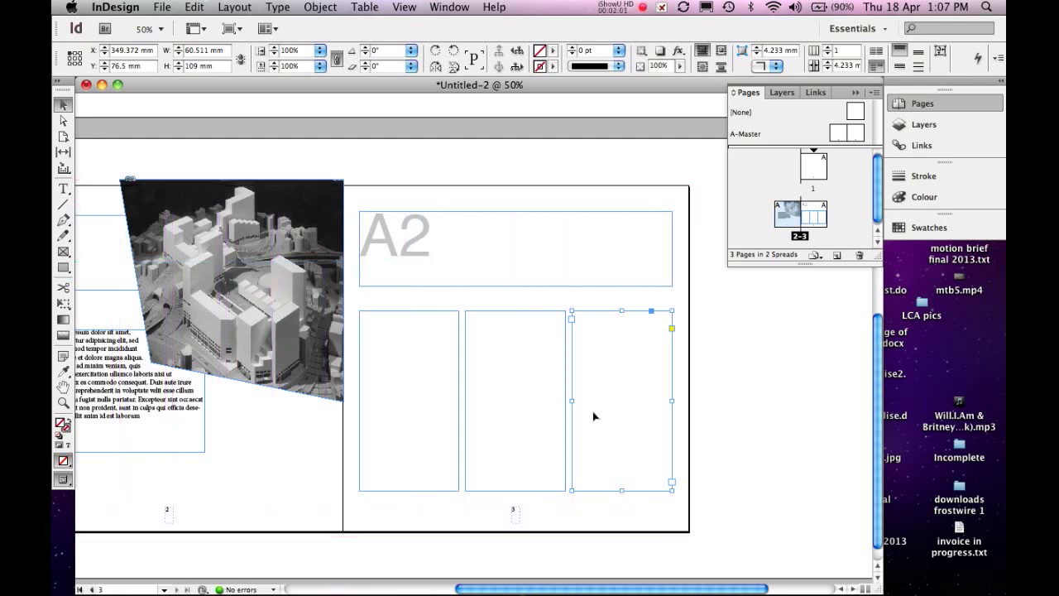
left_click(736, 430)
left_click(622, 419)
left_click(507, 418)
left_click(441, 432)
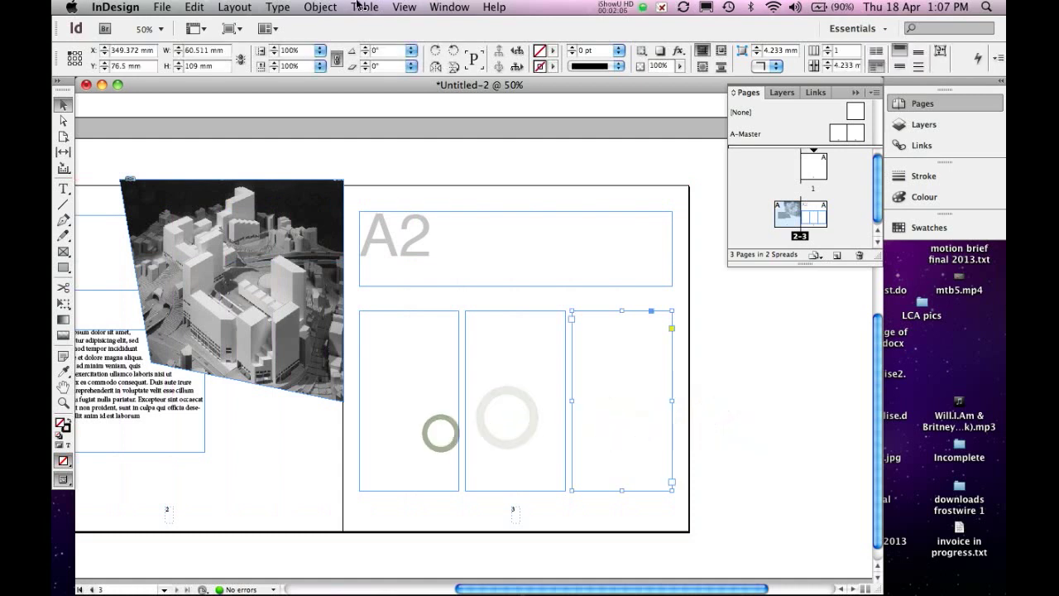
- Copy all the Lorem ipsum text from page 2 and paste it repeatedly into page 3's first column until it overflows
left_click_drag(300, 479, 383, 391)
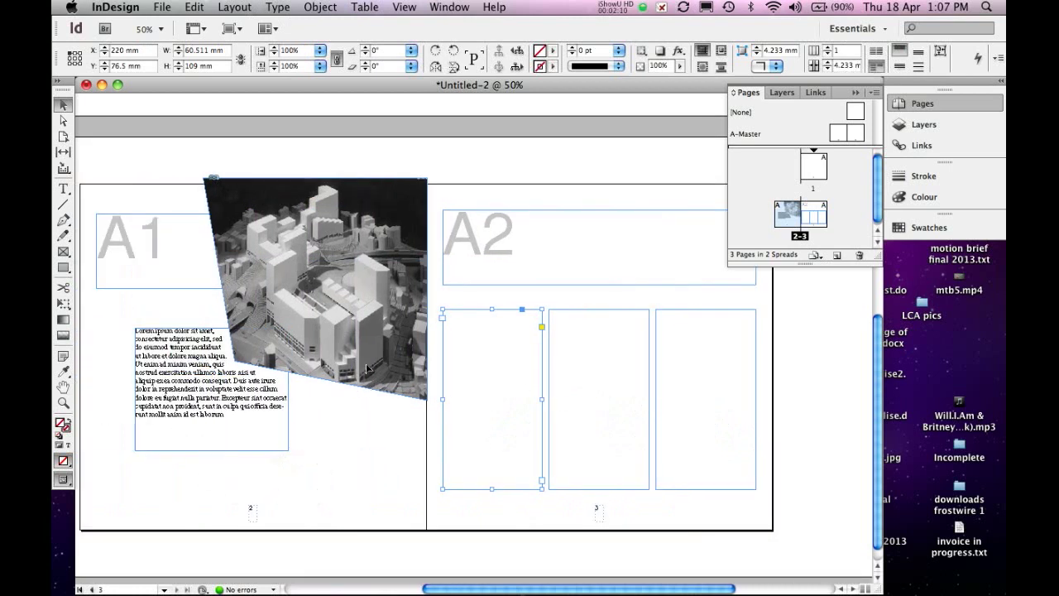
left_click(171, 386)
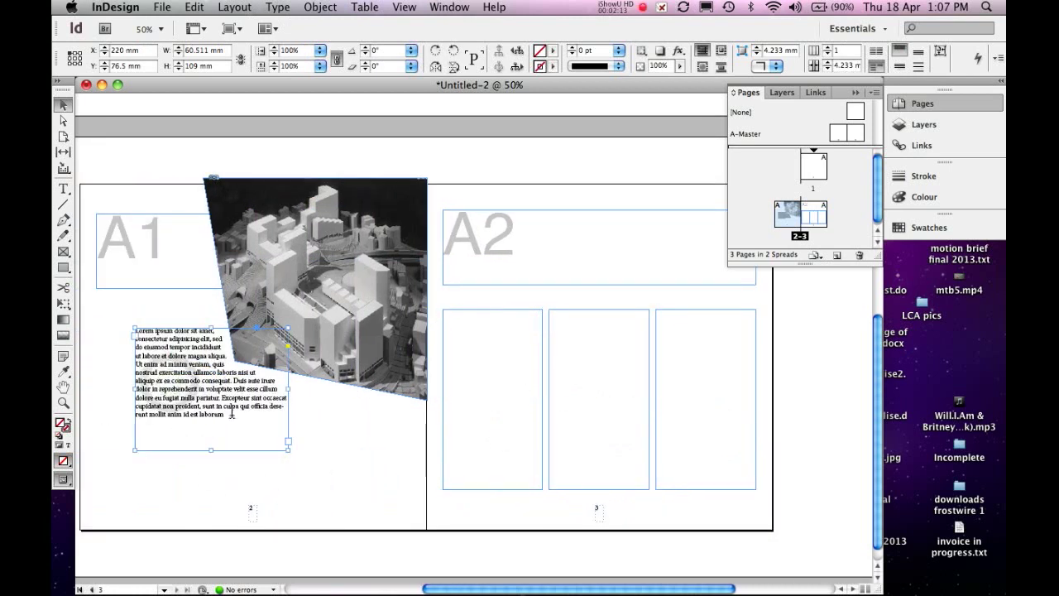
double_click(232, 414)
key("super+a")
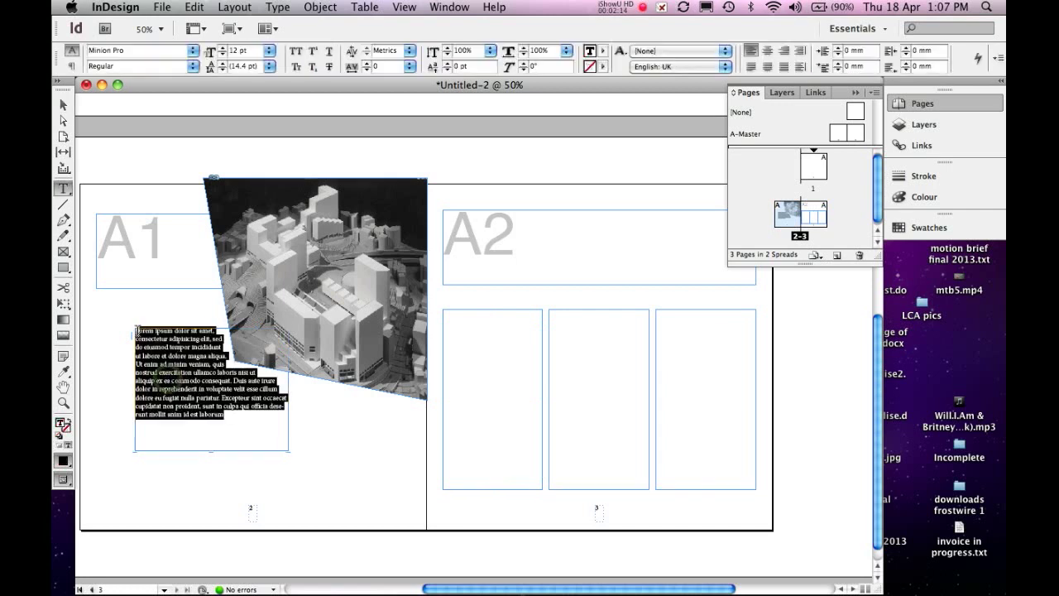
key("super+c")
left_click(479, 365)
key("super+v")
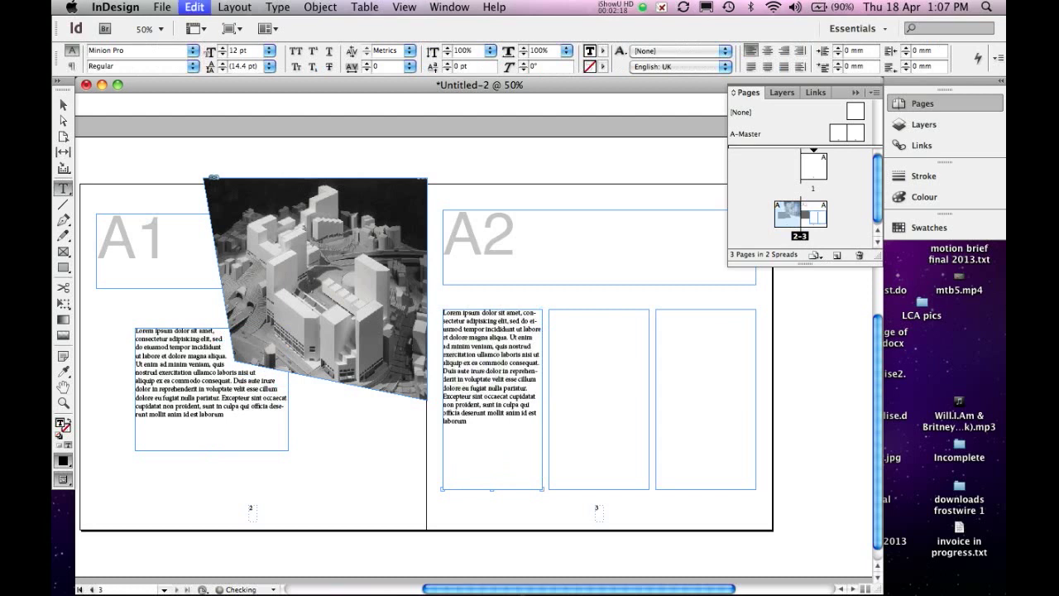
key("super+v")
key("super+v")
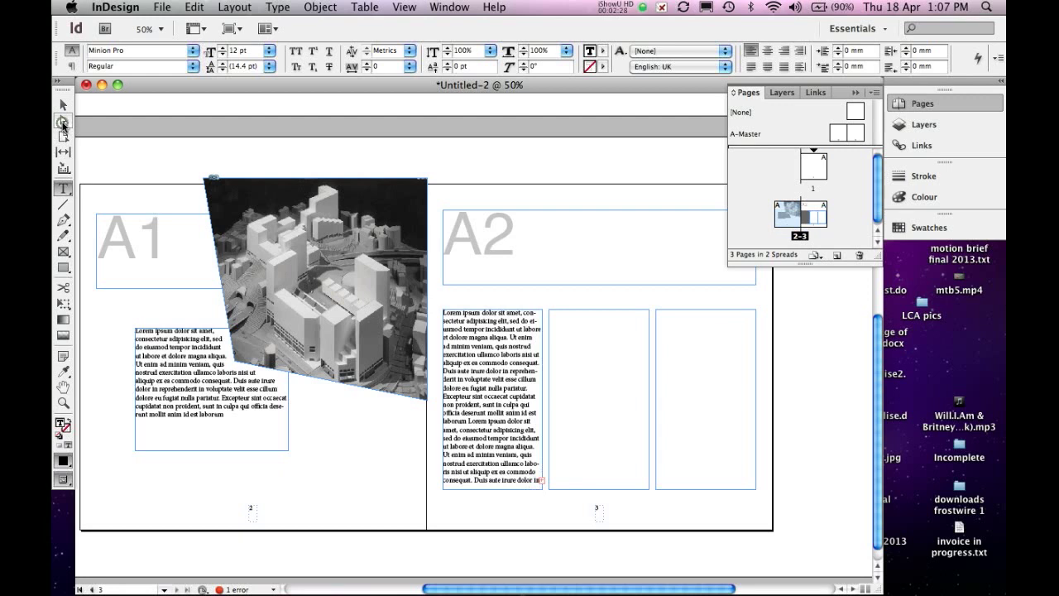
- Thread the overflowing text from the first column frame into the second, and from the second into the third
left_click(63, 122)
left_click(64, 106)
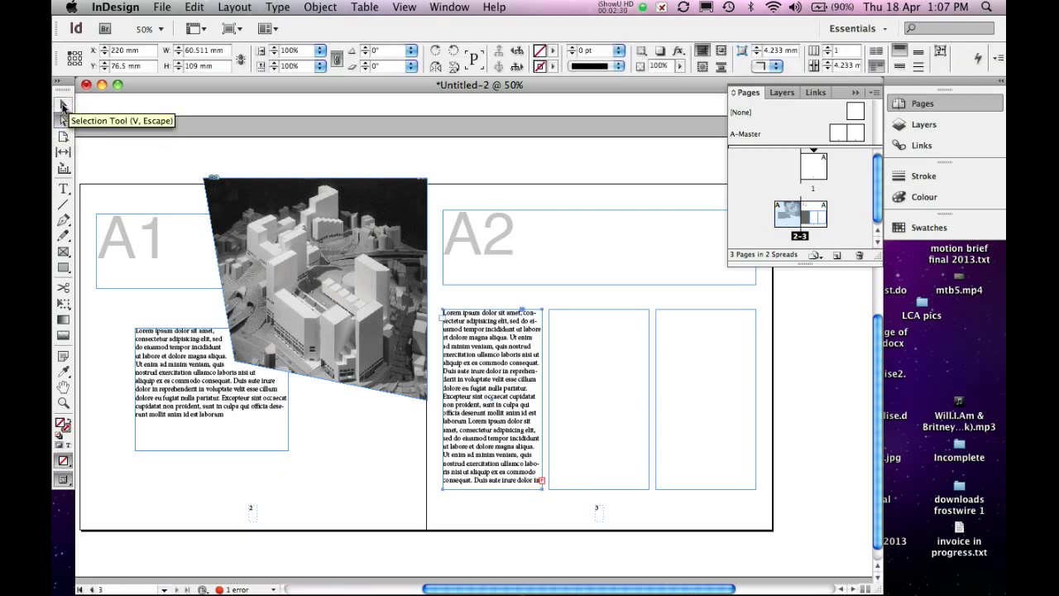
left_click(542, 480)
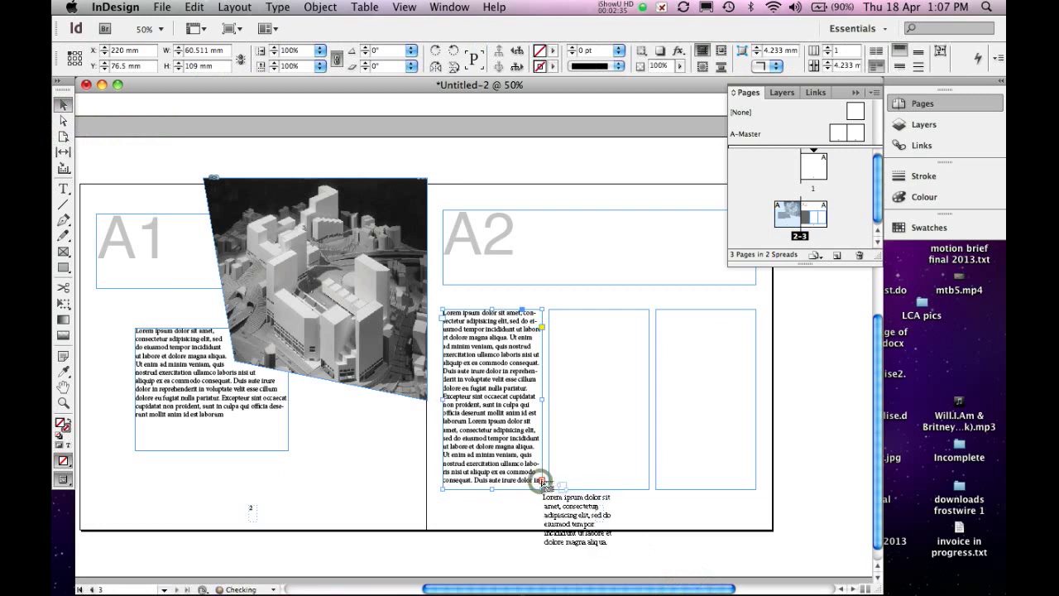
left_click(587, 358)
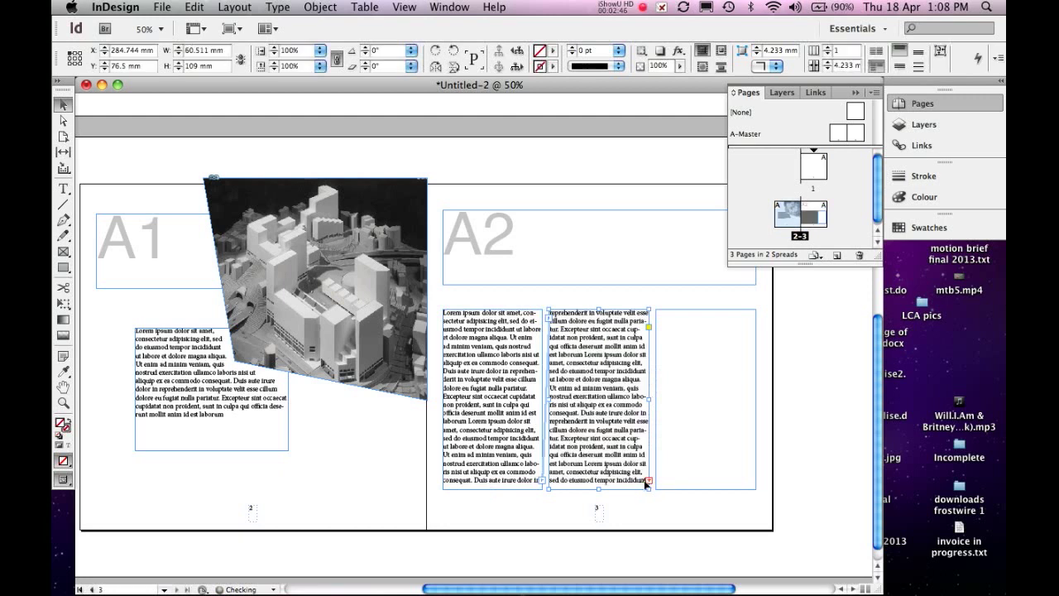
left_click(648, 481)
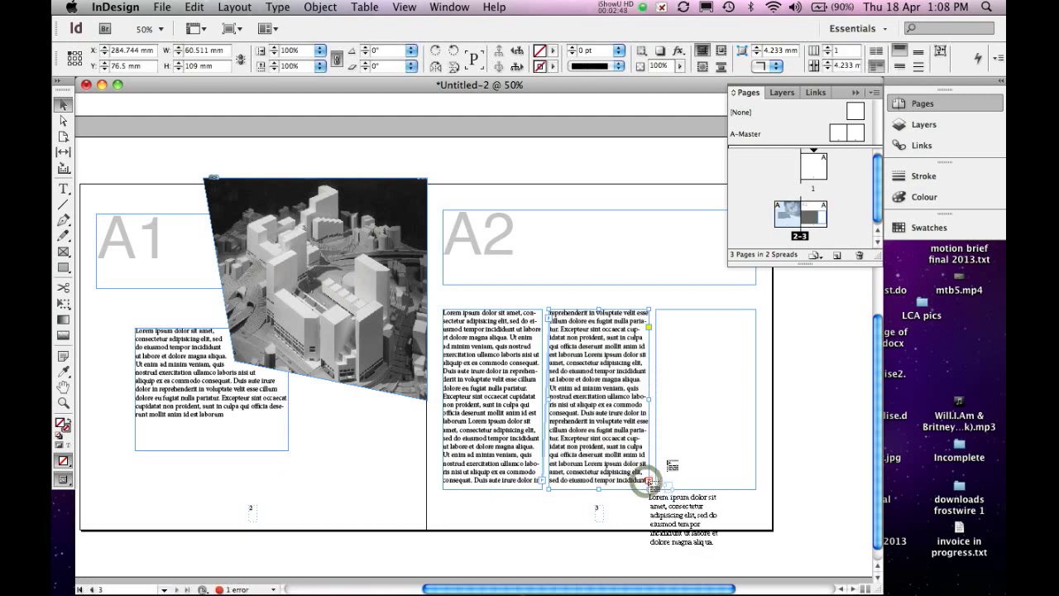
left_click(712, 348)
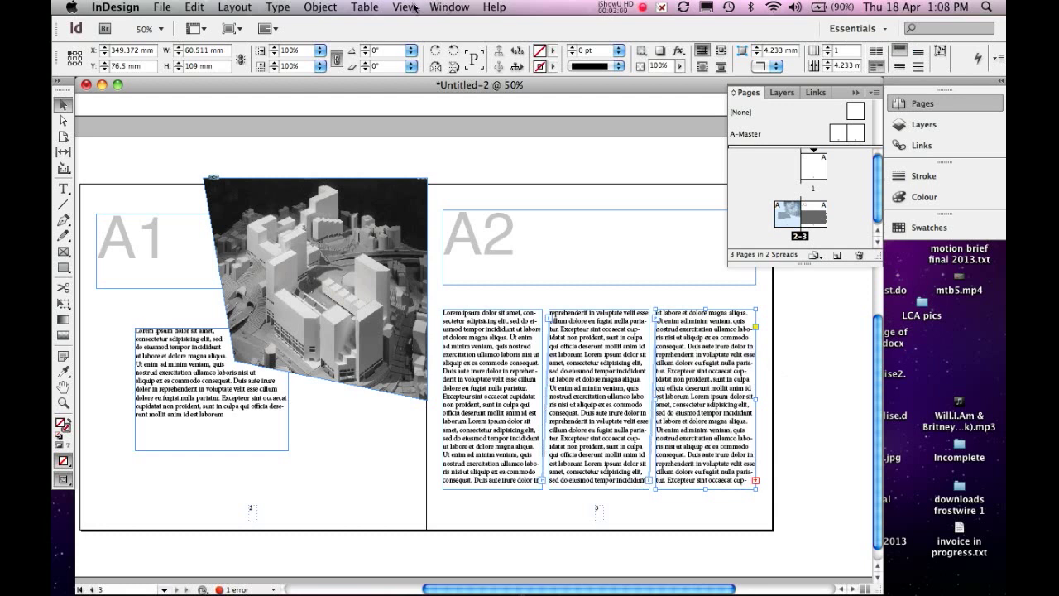
- Check the display setting for text threads
left_click(411, 8)
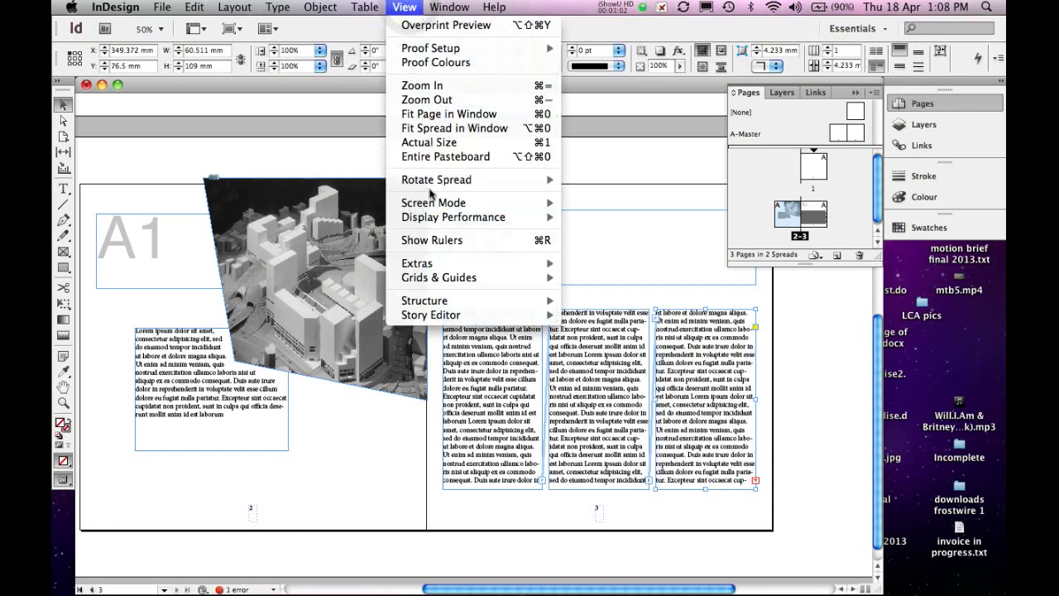
mouse_move(433, 263)
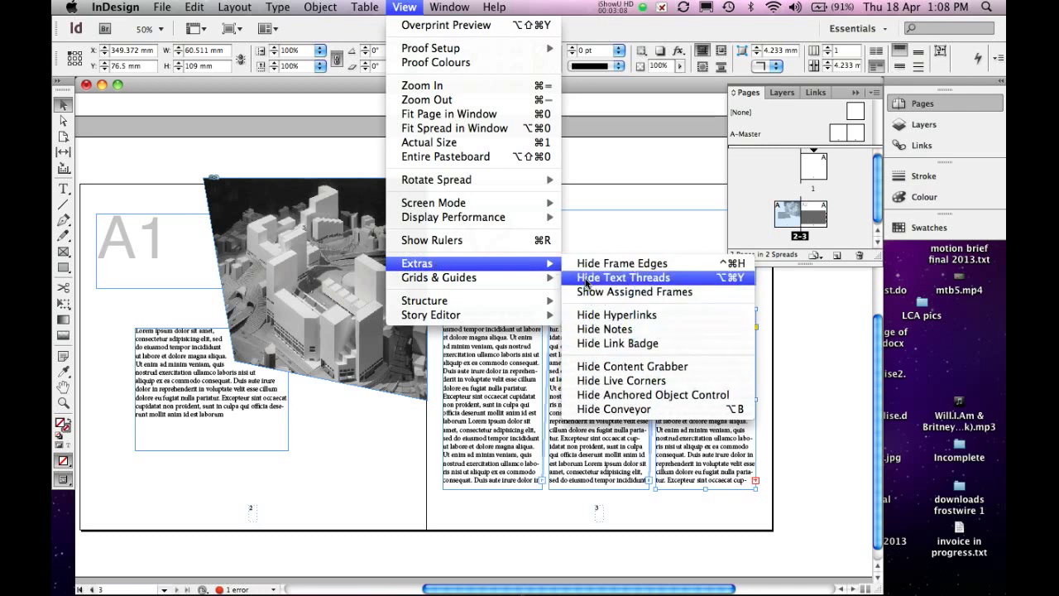
left_click(619, 176)
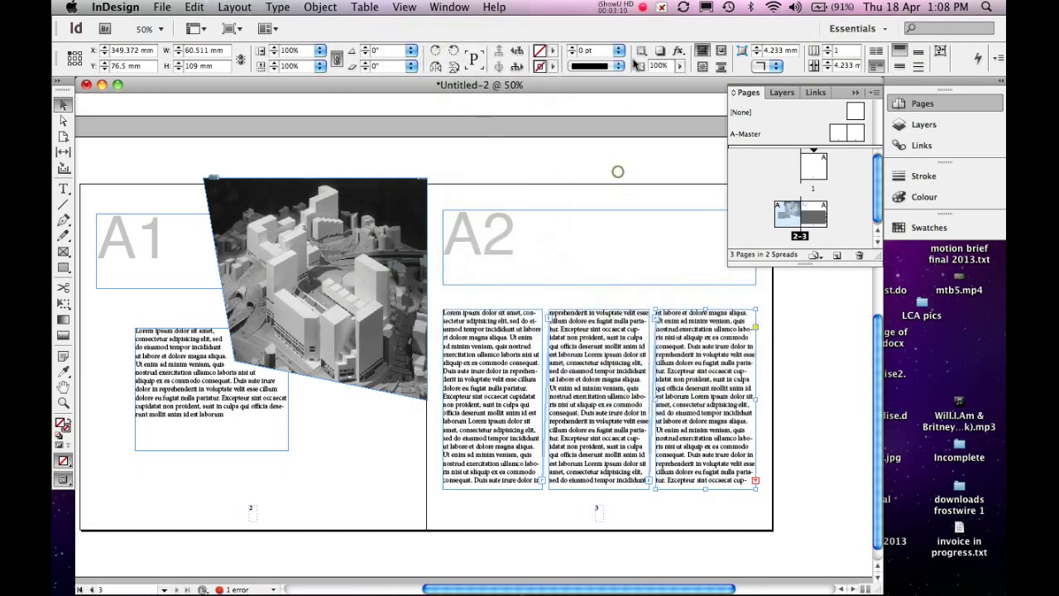